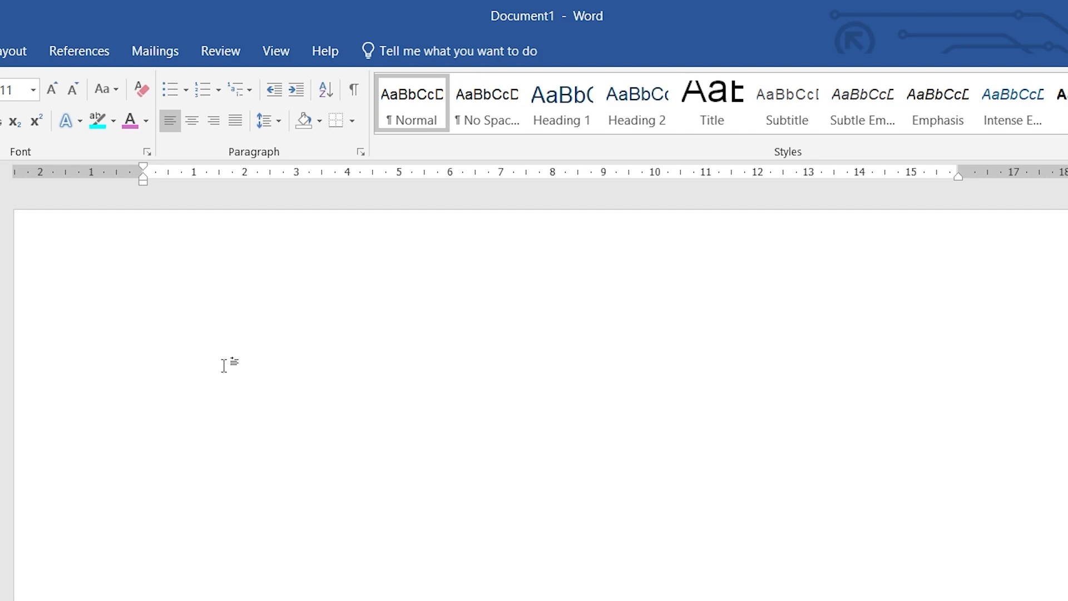
Step: Insert =rand() sample paragraphs and enlarge all the text from 11 to 19 pt
text(=rand())
key(Return)
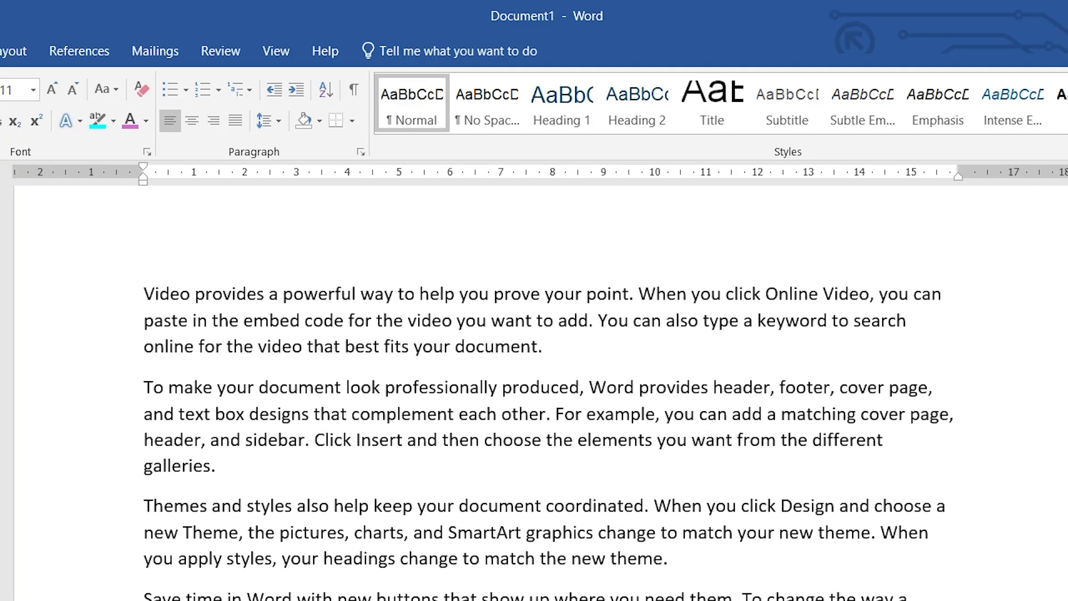
key(ctrl+a)
key(ctrl+bracketright)
key(ctrl+bracketright)
key(ctrl+bracketright)
key(ctrl+bracketright)
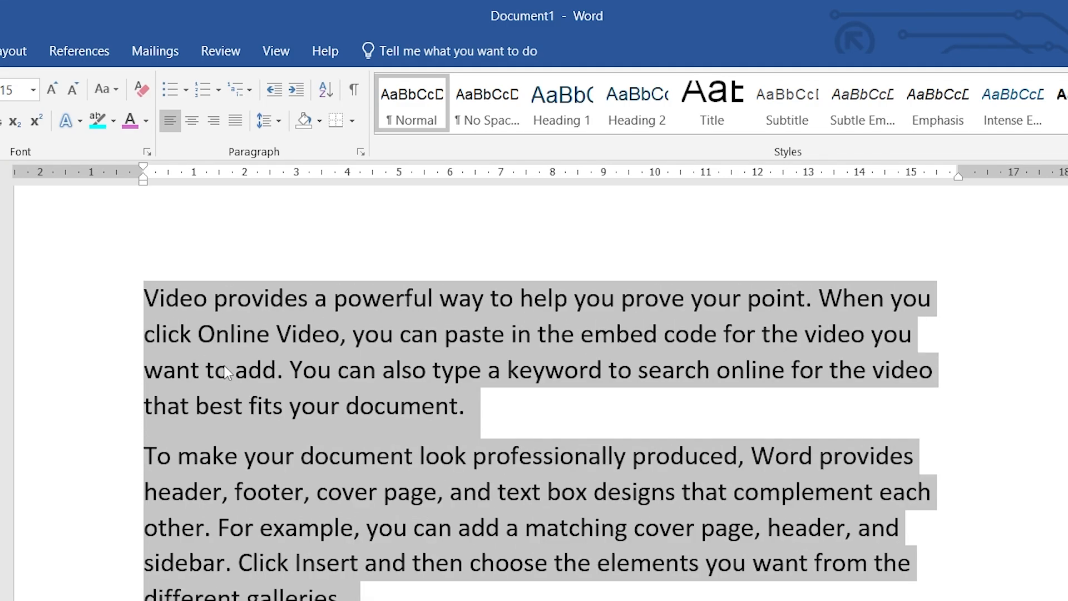
key(ctrl+bracketright)
key(ctrl+bracketright)
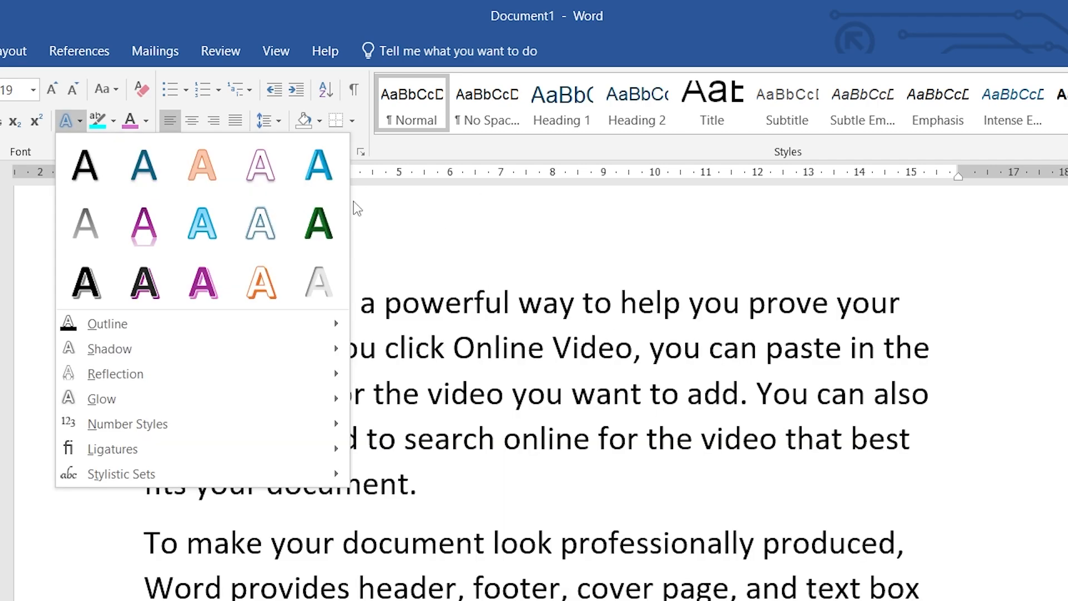
Step: Apply the blue-outlined text effect preset to the line 'Video provides a powerful way to help you prove your'
click(557, 353)
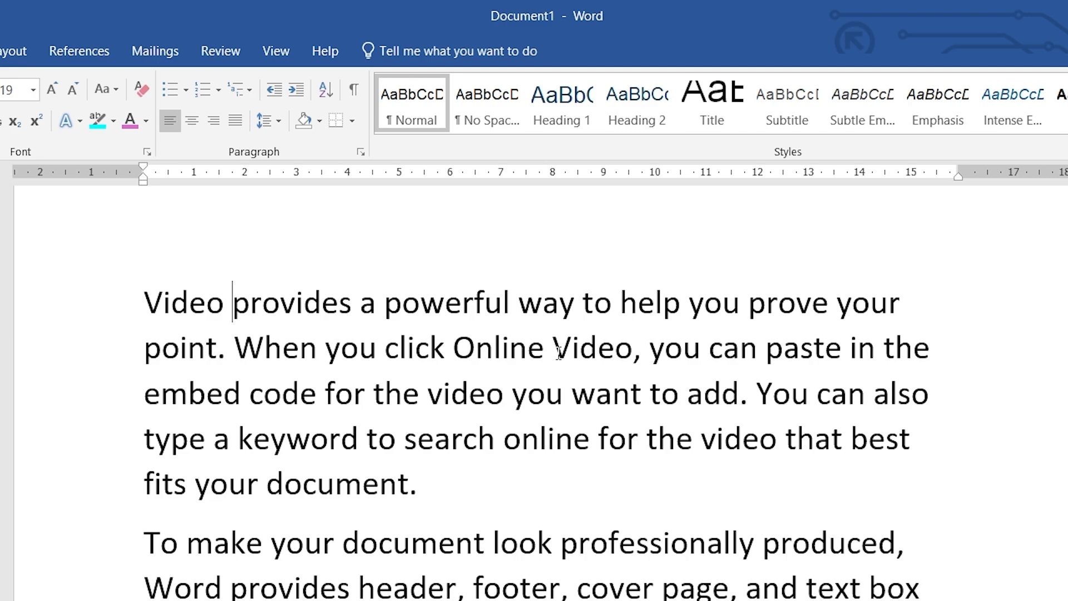
drag(144, 301, 892, 316)
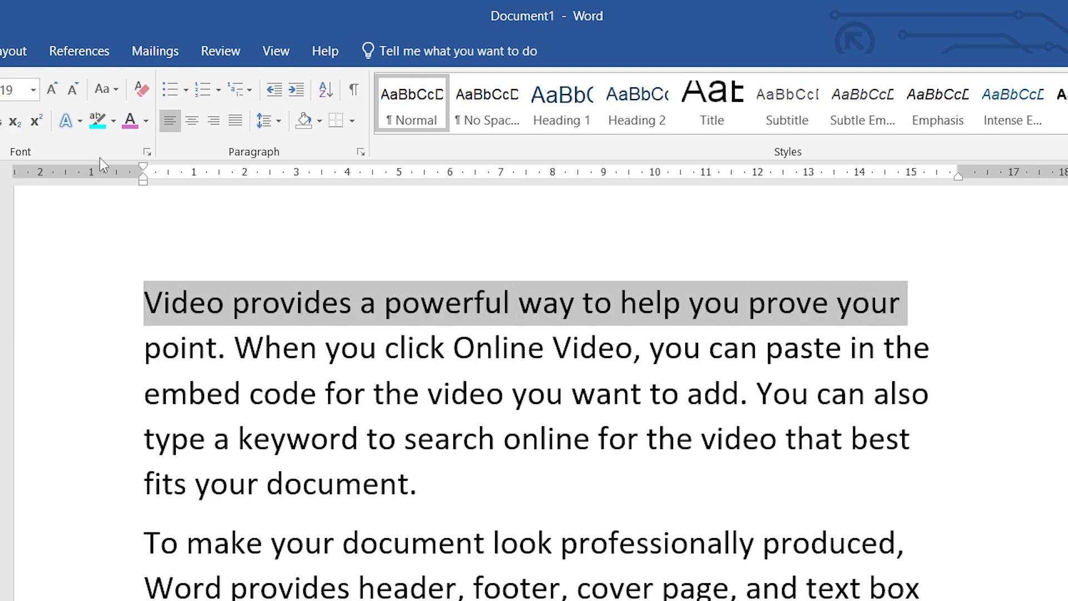
click(80, 122)
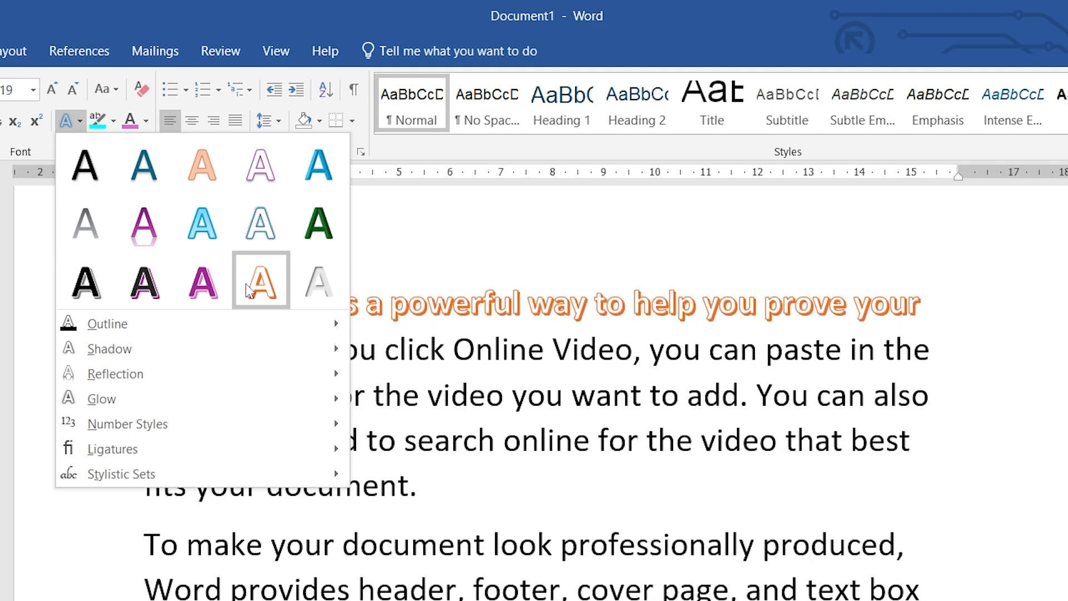
click(254, 247)
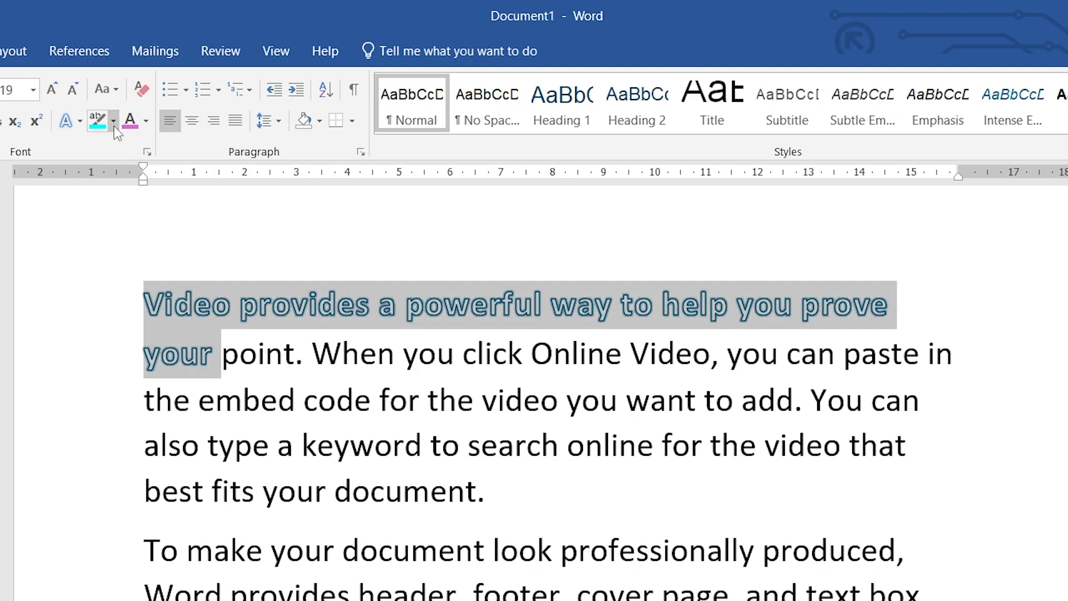
Step: Show the Outline colour palette under Text Effects and Typography for the styled opening line
click(78, 120)
mouse_move(219, 337)
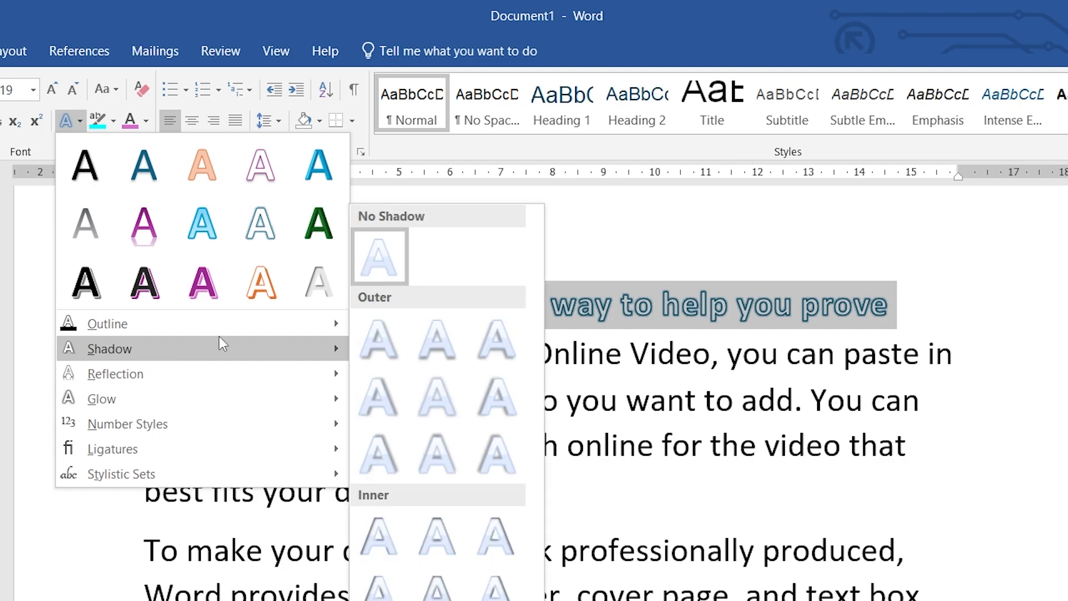
mouse_move(255, 326)
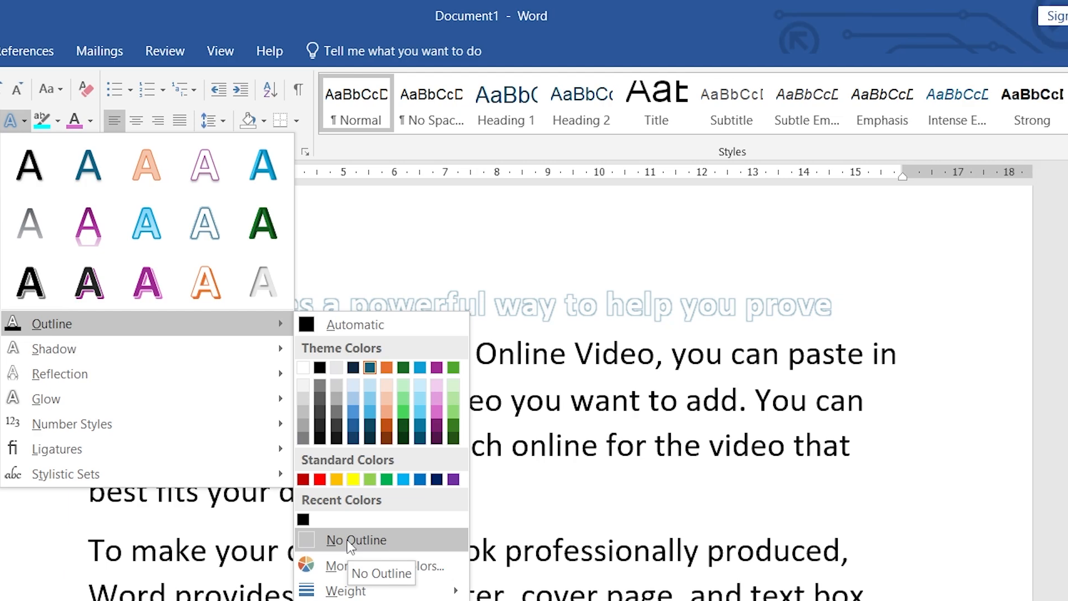
Step: Change the opening line's outline to a custom crimson colour (RGB 129, 23, 73)
click(376, 566)
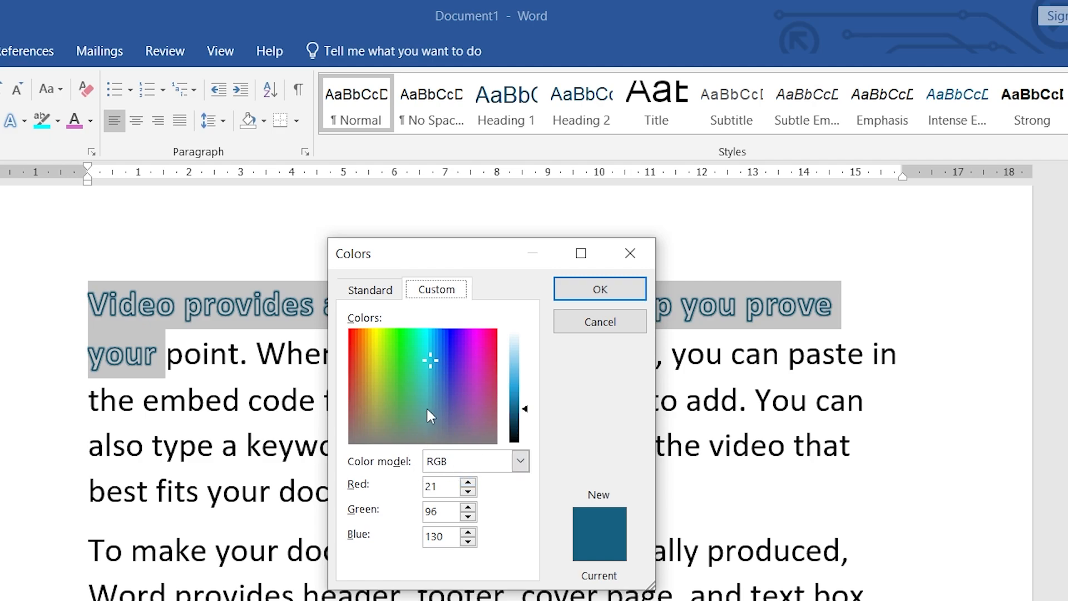
drag(432, 361, 496, 354)
click(600, 287)
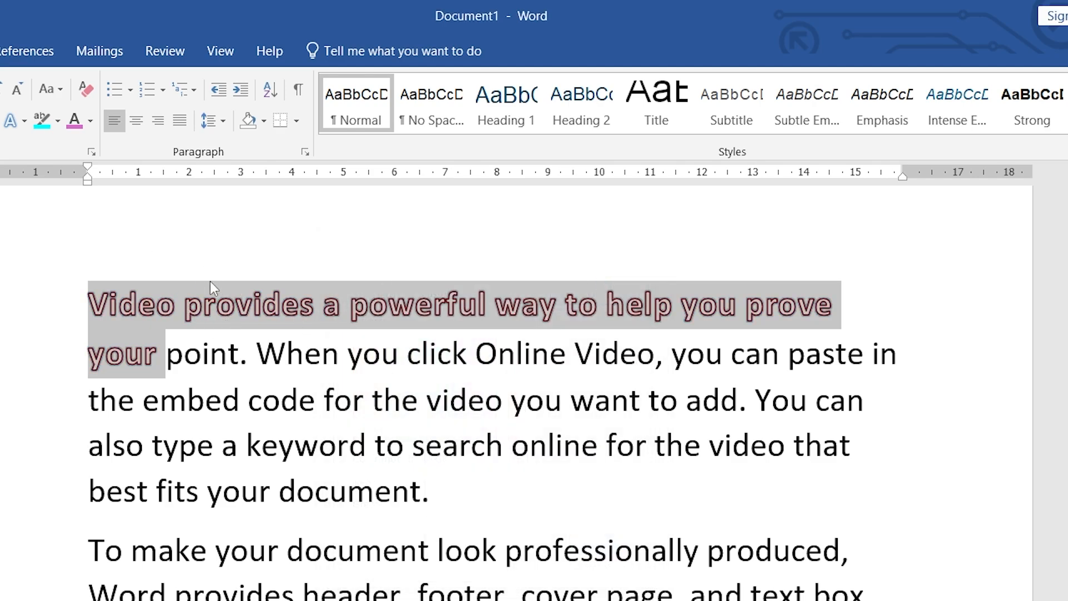
Step: Preview the outline Weight and Dashes options, then show the Shadow presets gallery
click(24, 122)
mouse_move(51, 323)
mouse_move(402, 593)
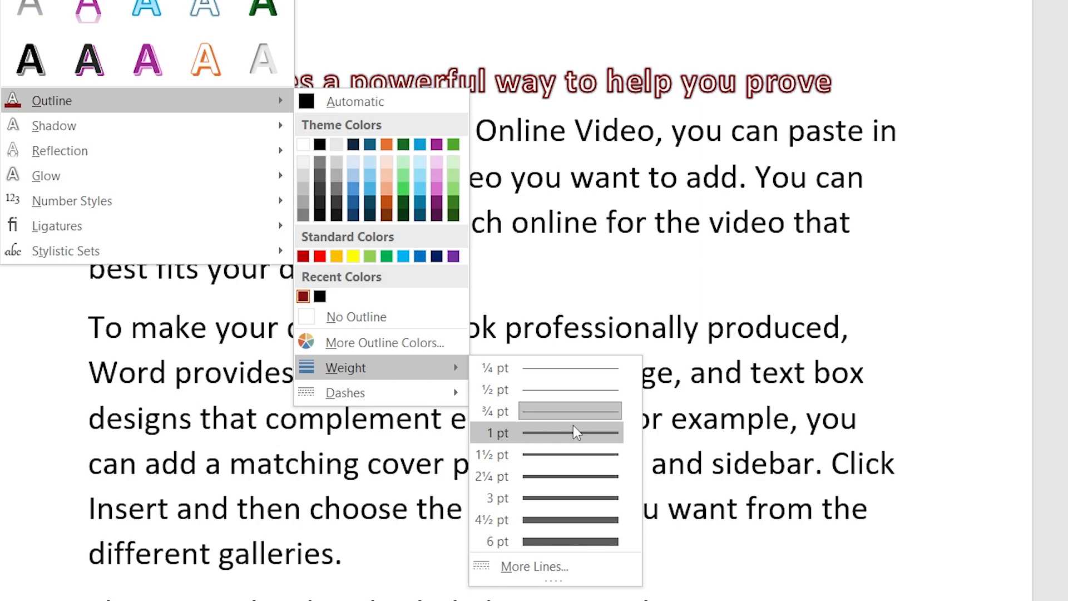
mouse_move(446, 400)
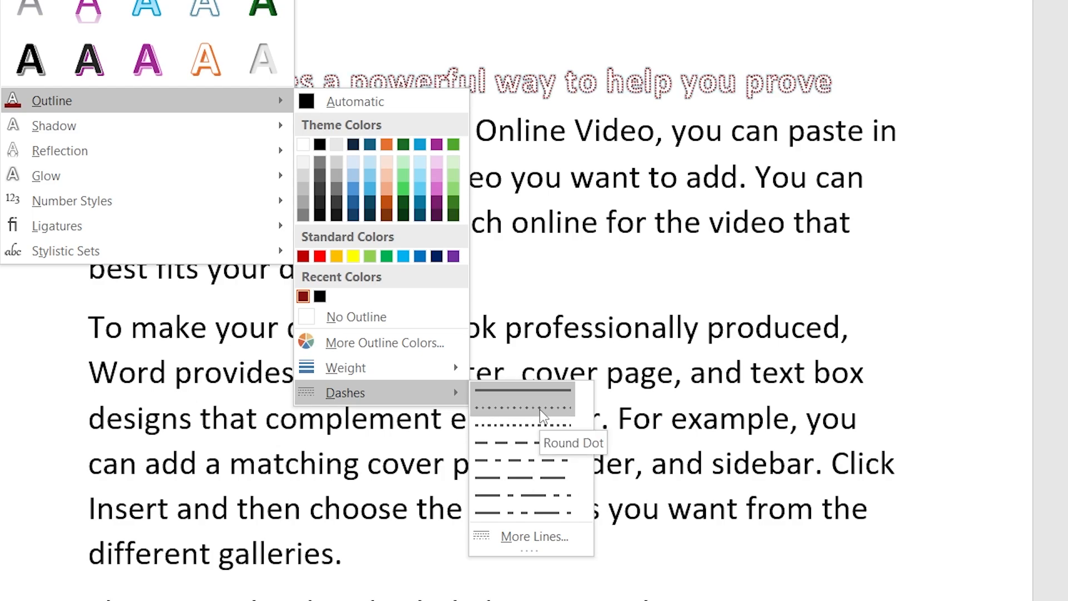
mouse_move(217, 123)
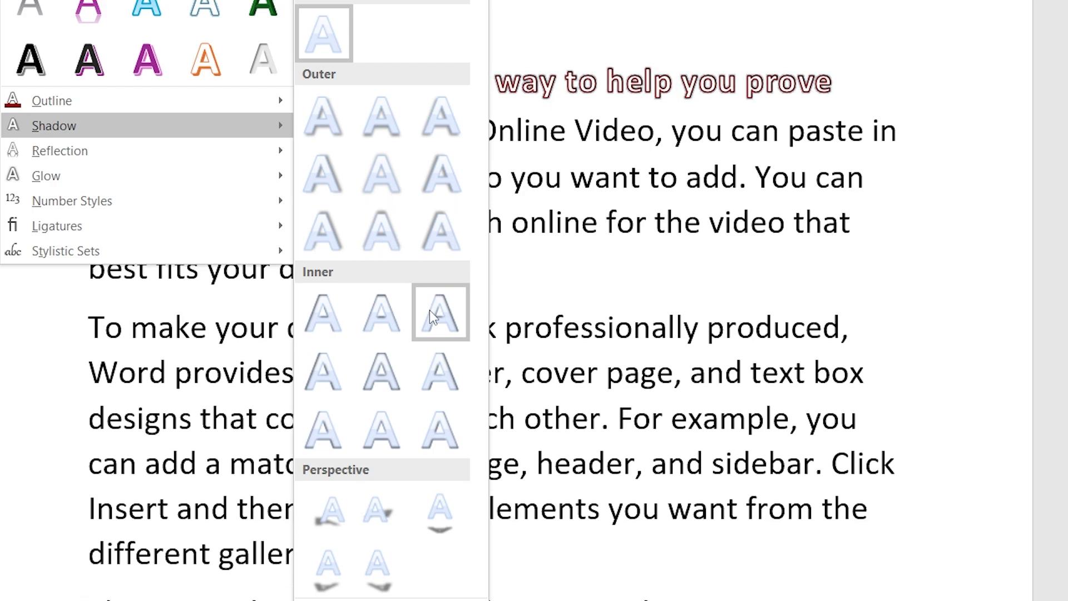
Step: Enlarge the crimson-outlined opening phrase to span three lines and show the Shadow presets
click(644, 169)
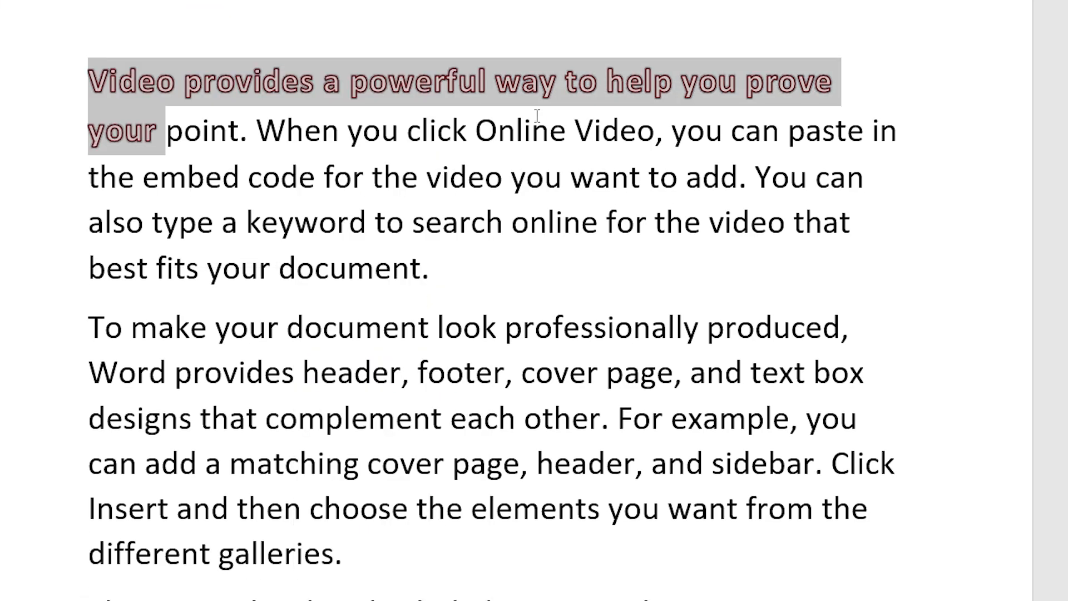
key(ctrl+])
key(ctrl+])
key(ctrl+])
key(ctrl+])
key(ctrl+])
key(ctrl+])
key(ctrl+])
key(ctrl+])
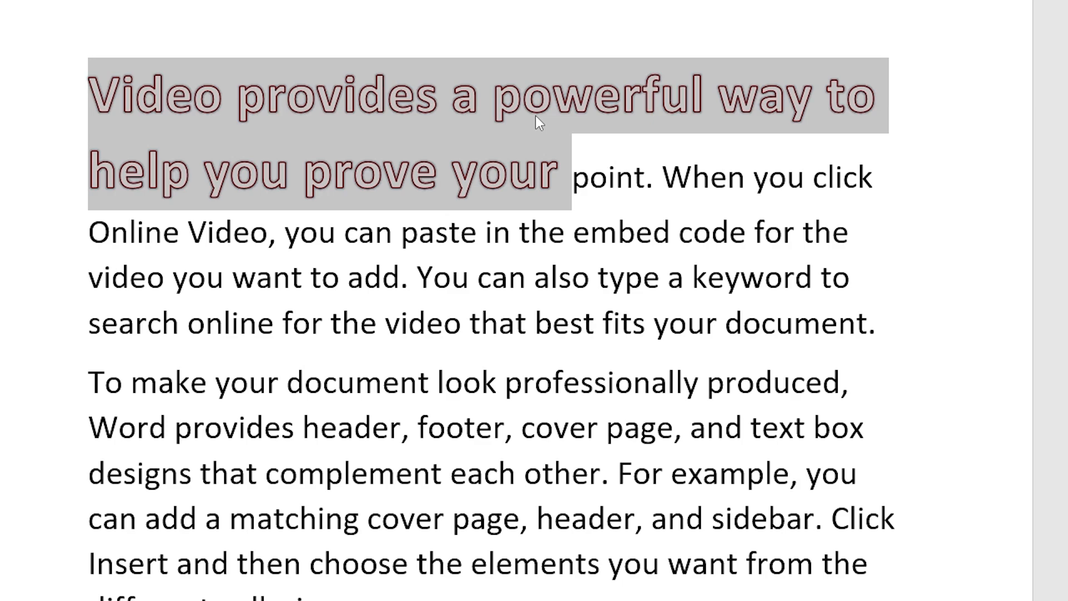
key(ctrl+])
key(ctrl+])
key(ctrl+])
key(ctrl+])
key(ctrl+])
key(ctrl+])
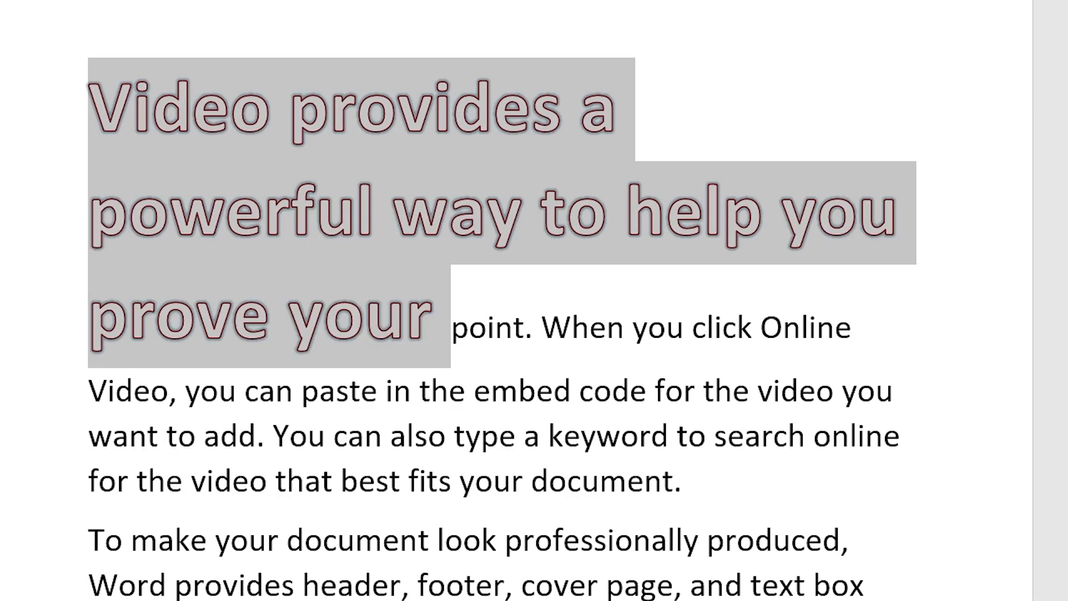
click(12, 1)
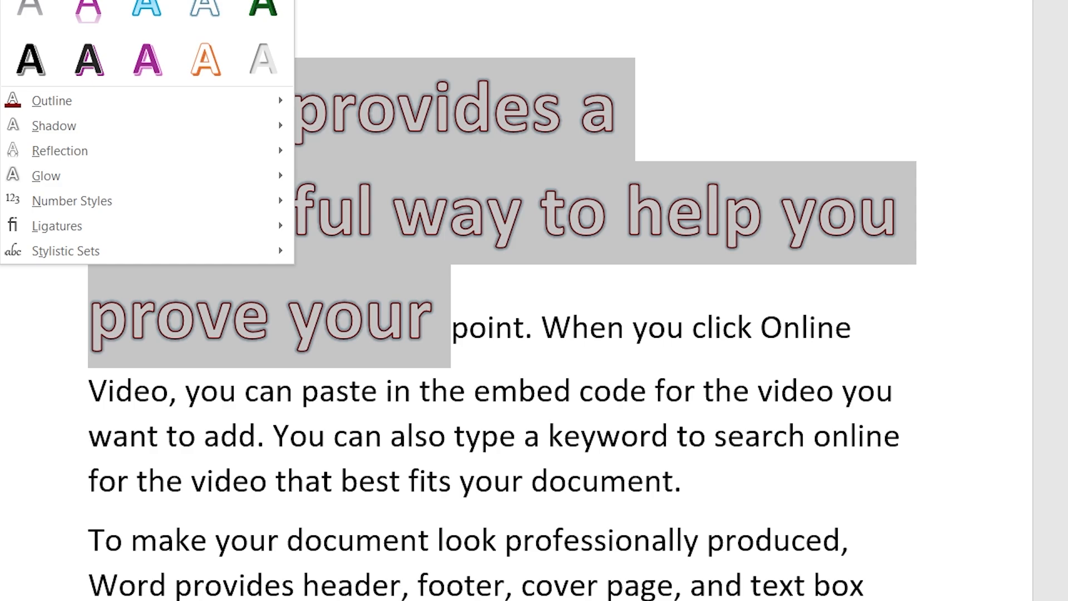
mouse_move(172, 129)
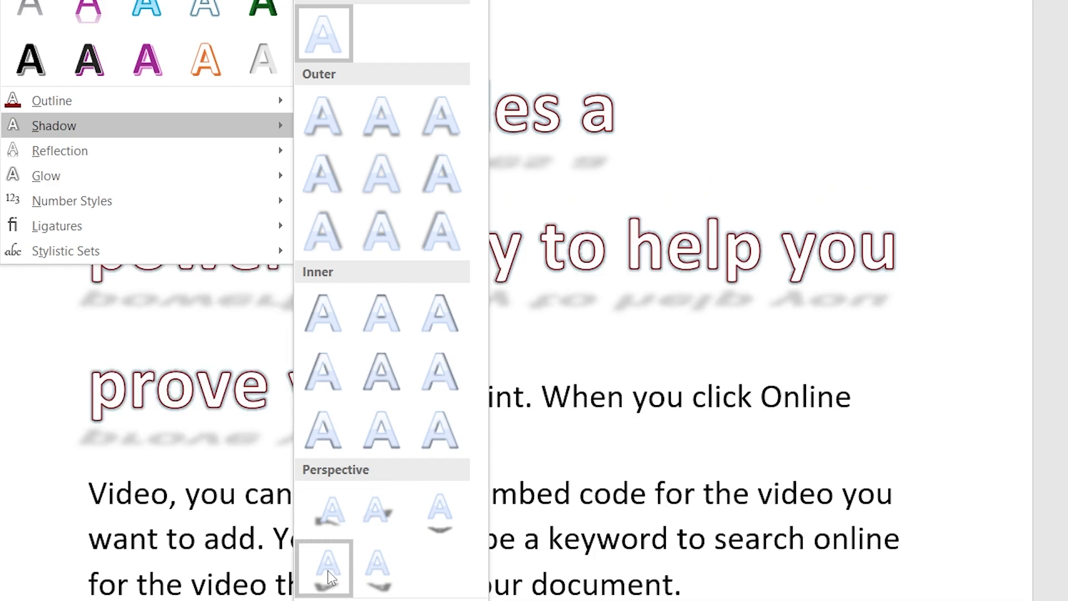
Step: Give the phrase a Perspective: Upper Left shadow and preview the Reflection options
click(329, 526)
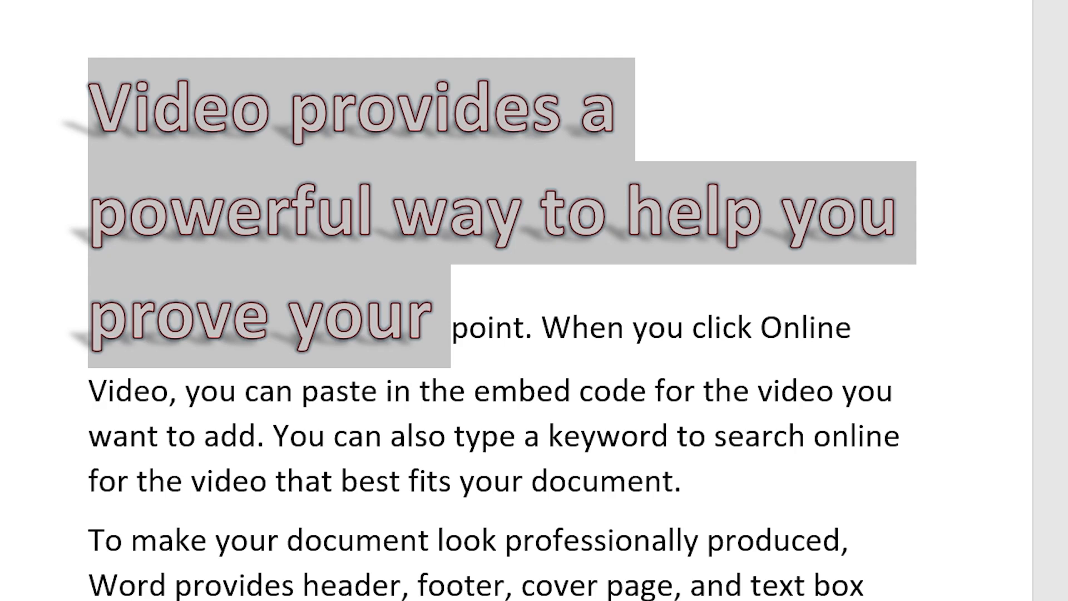
click(11, 0)
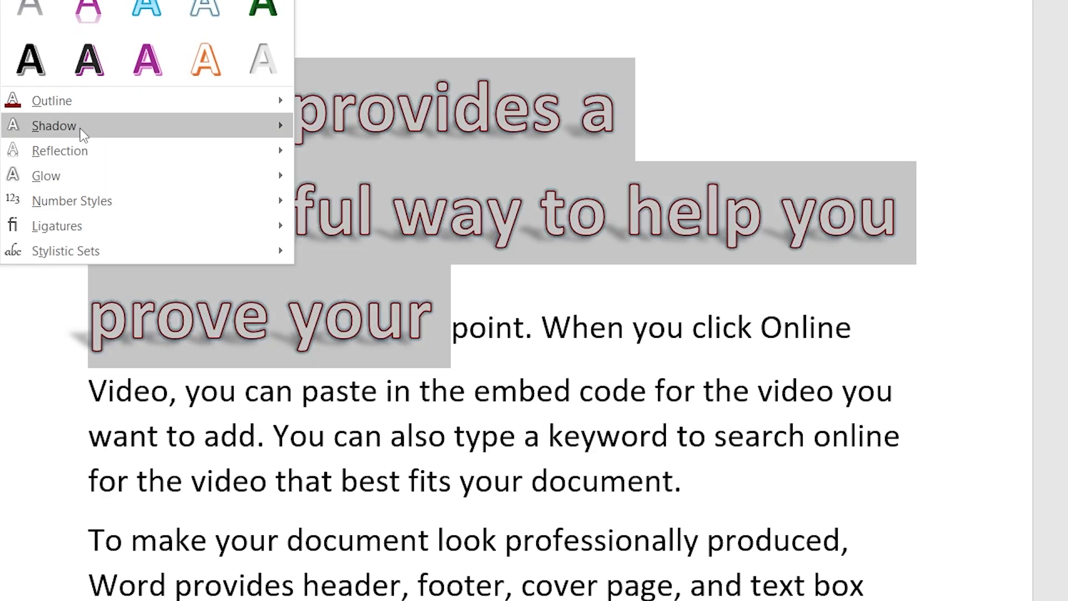
mouse_move(77, 145)
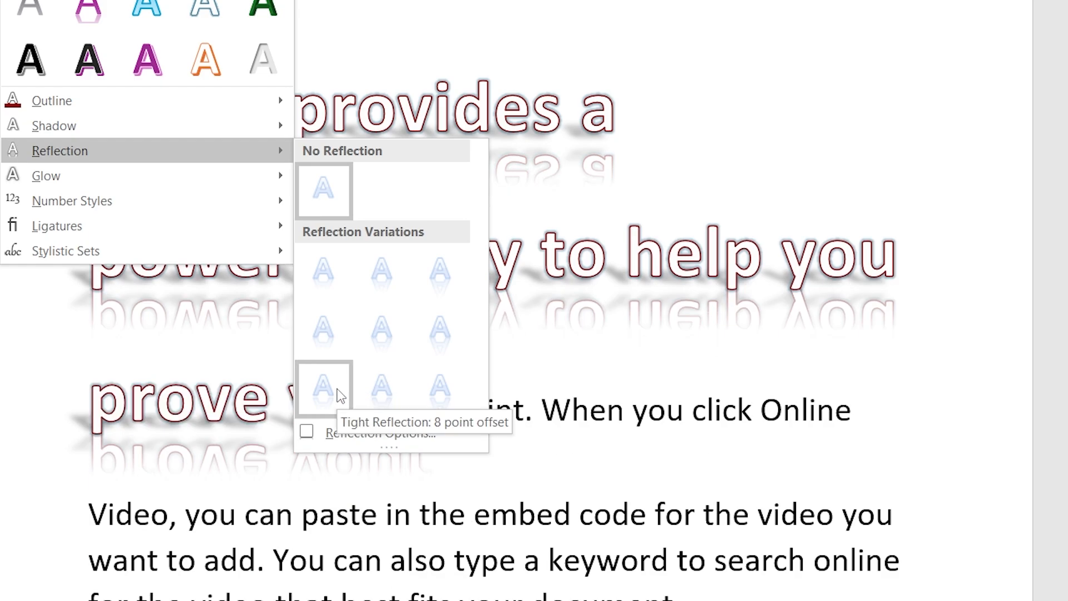
mouse_move(242, 183)
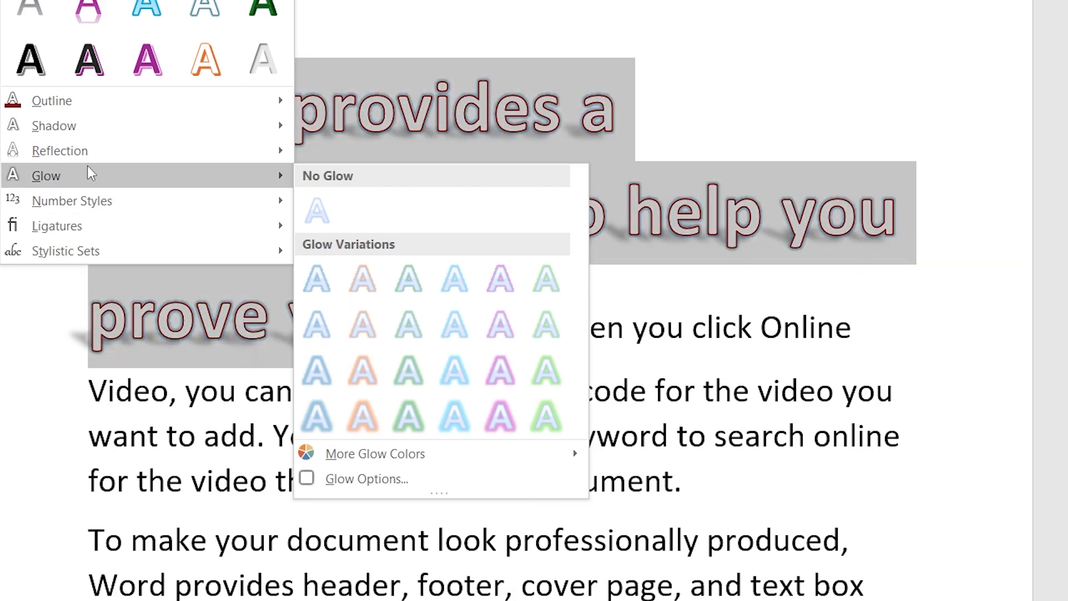
mouse_move(48, 202)
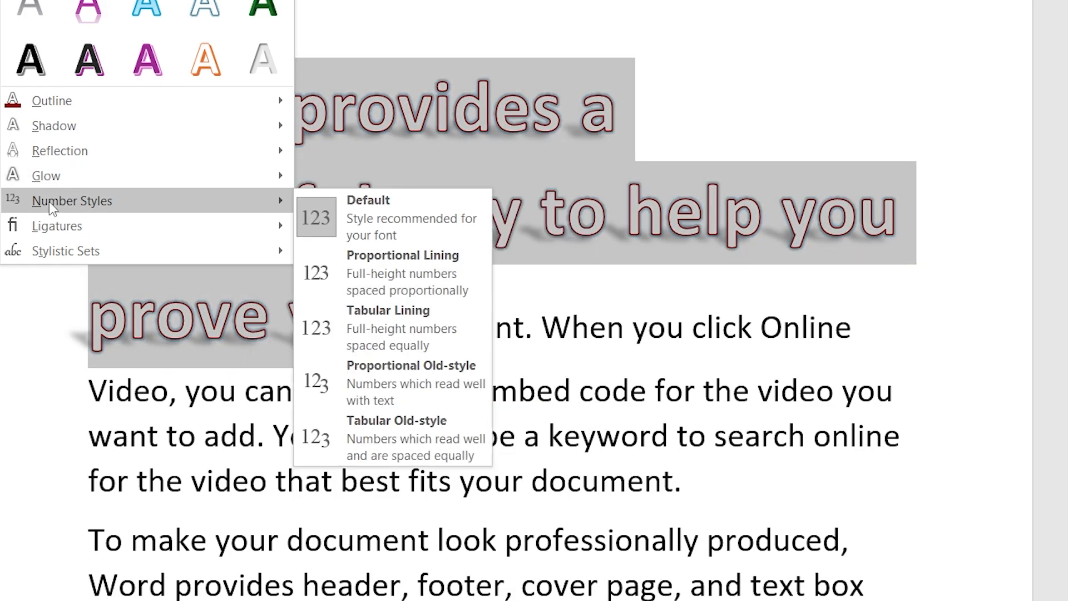
mouse_move(82, 224)
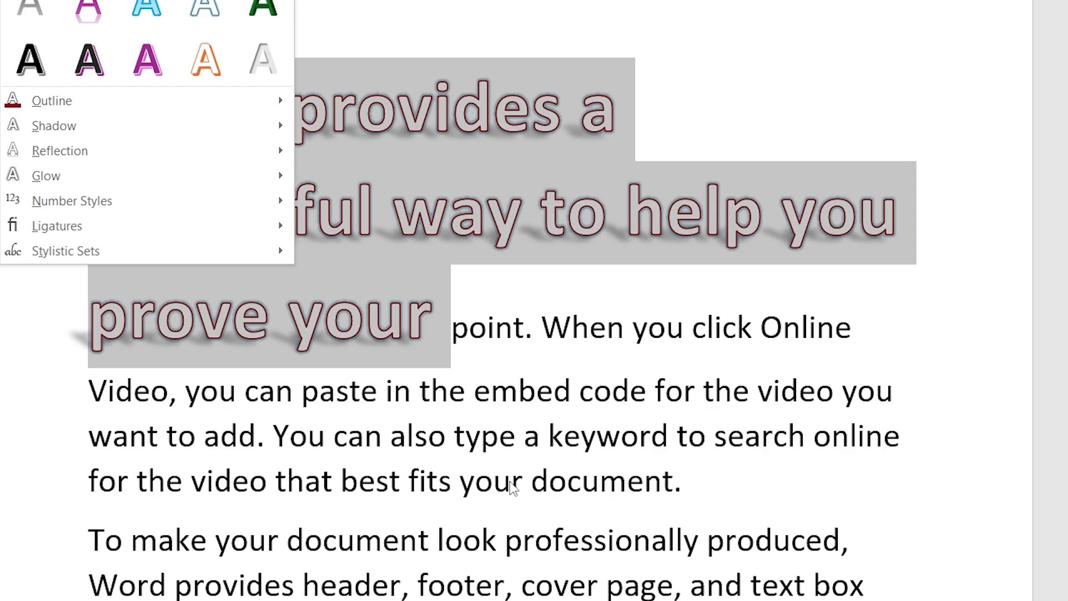
click(508, 452)
click(471, 434)
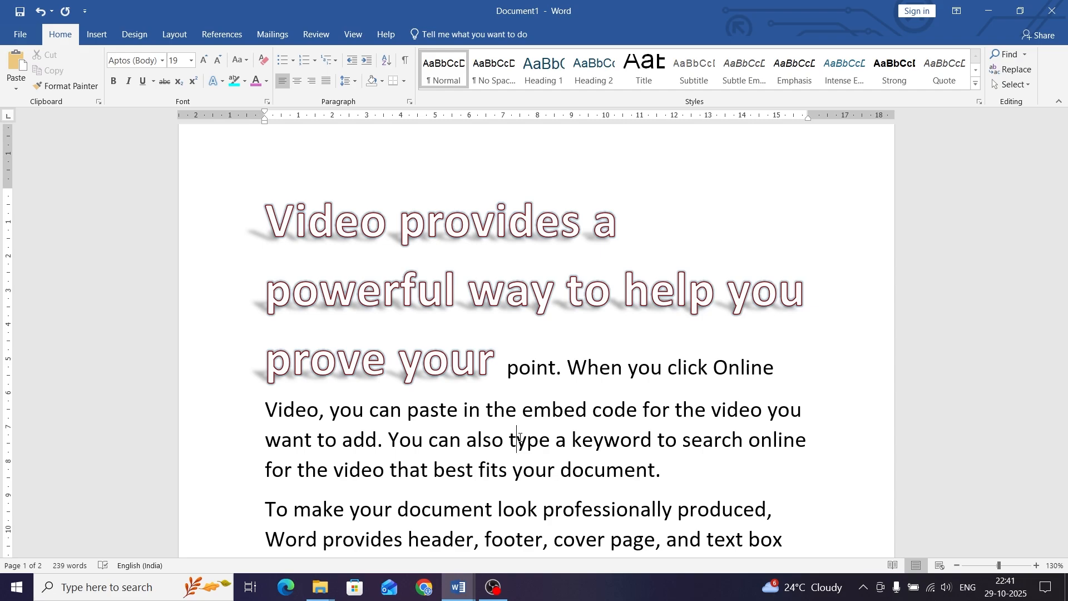
click(222, 82)
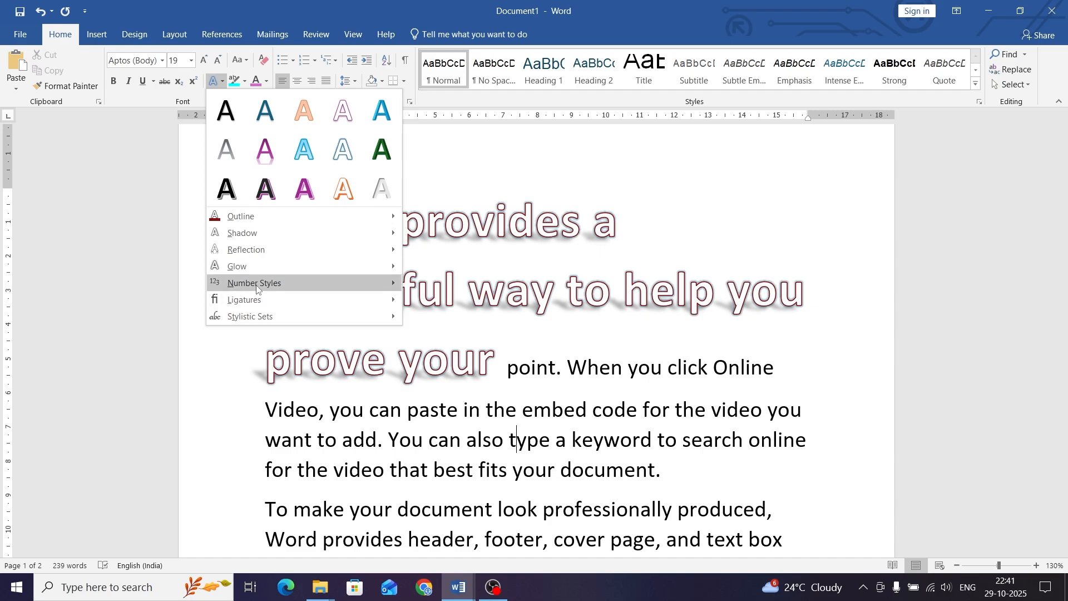
mouse_move(259, 284)
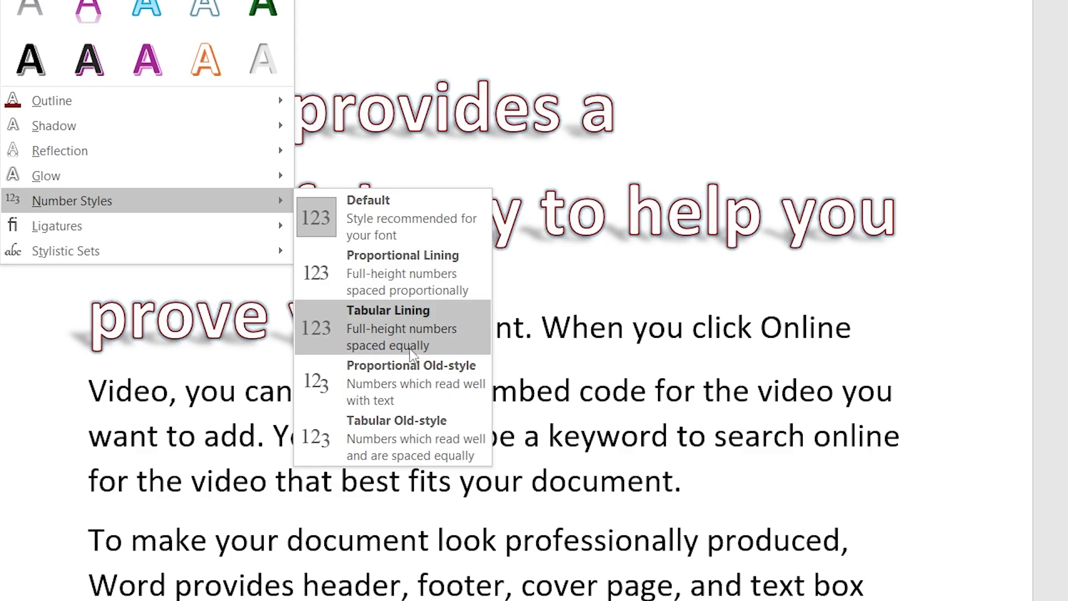
click(685, 413)
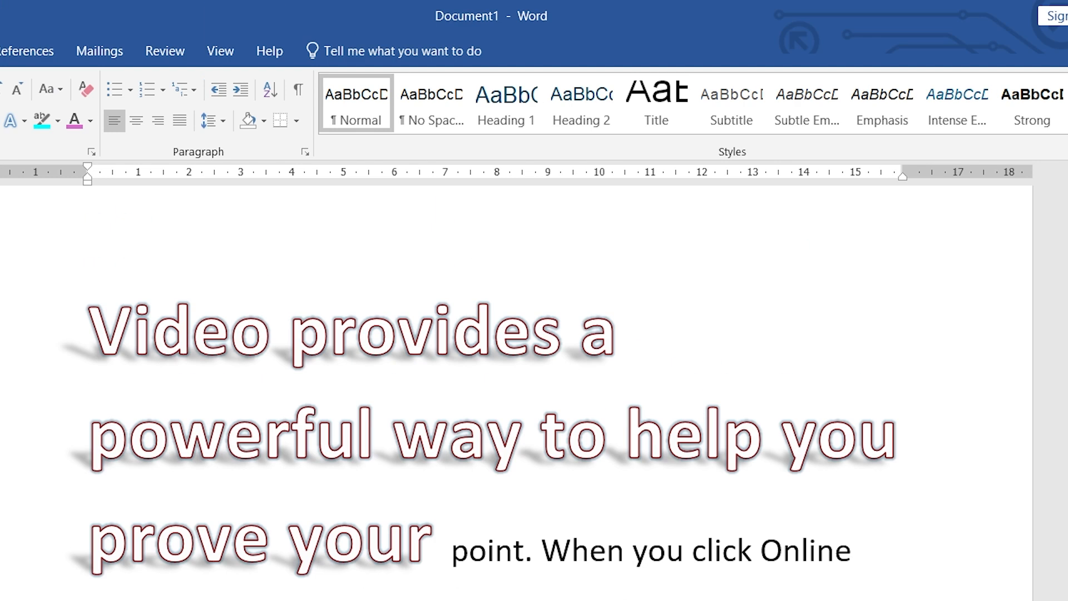
Step: Turn on Standard and Contextual ligatures for the whole document, then scroll down to its end
key(ctrl+a)
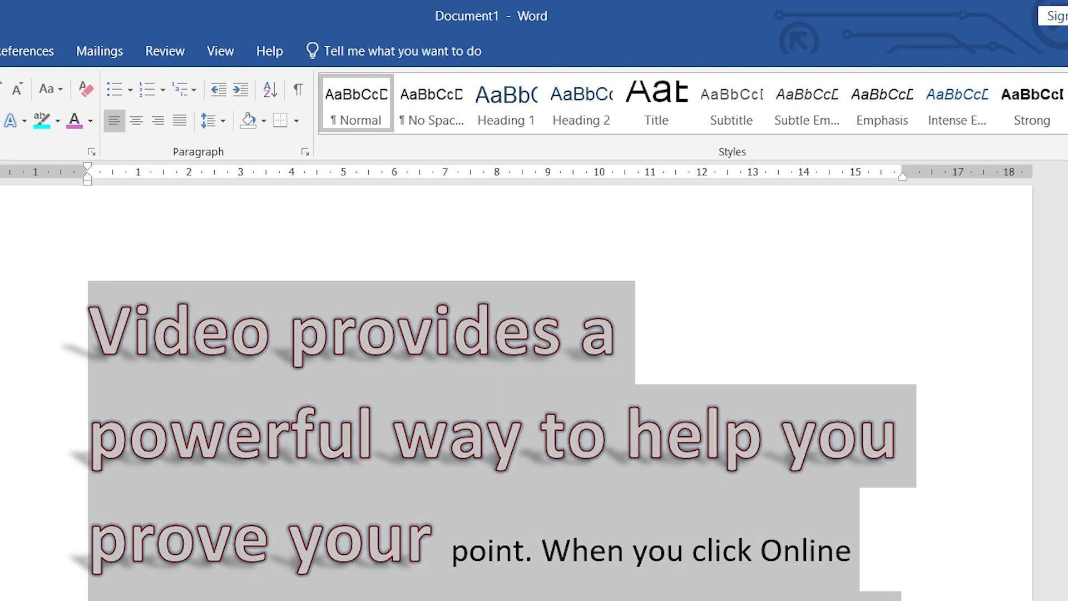
click(28, 129)
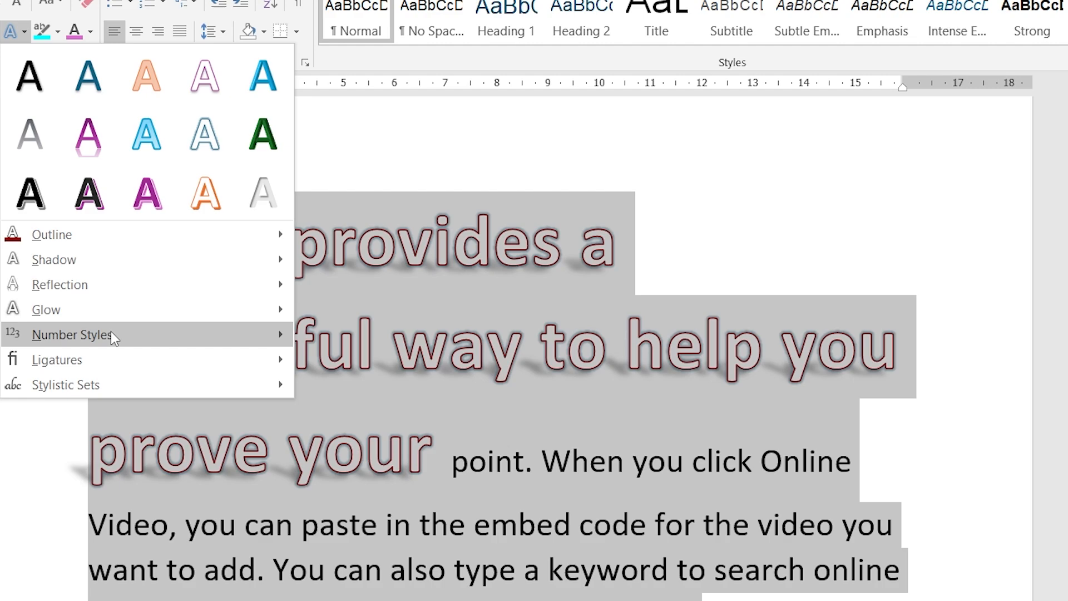
mouse_move(112, 333)
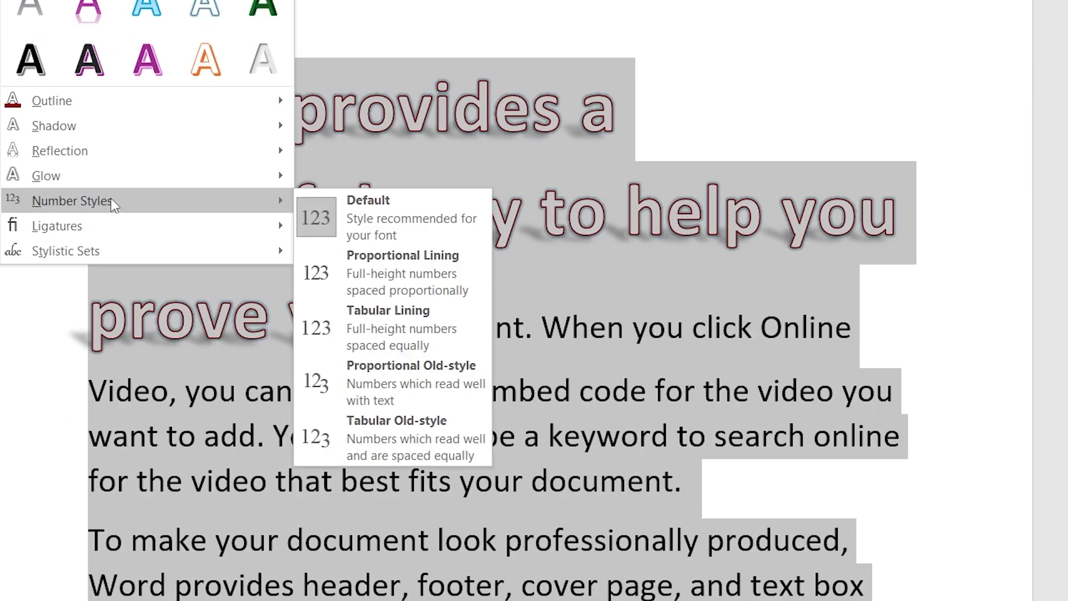
mouse_move(85, 224)
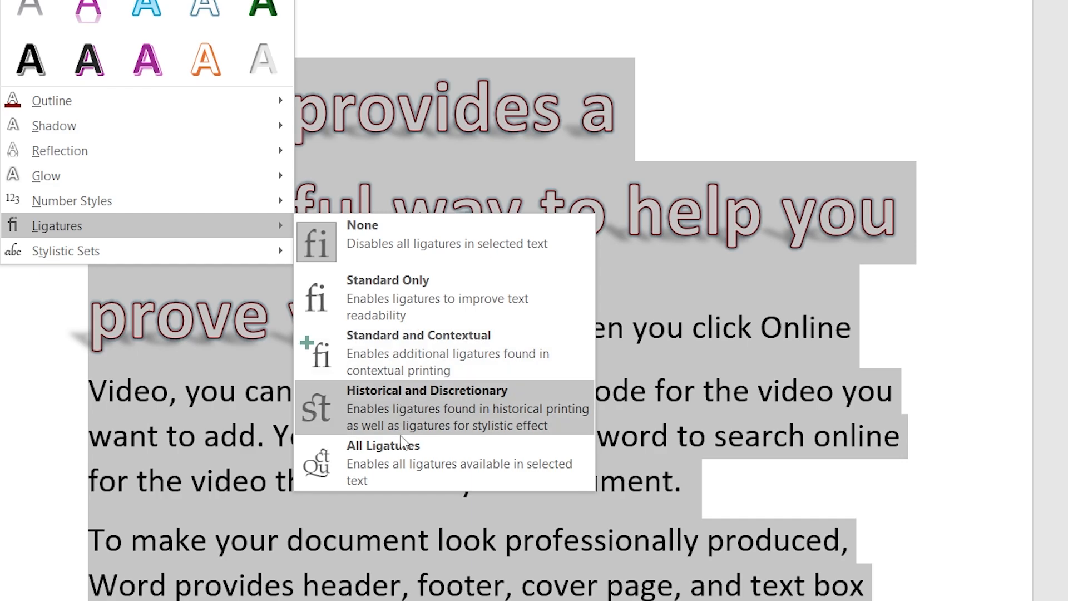
click(425, 362)
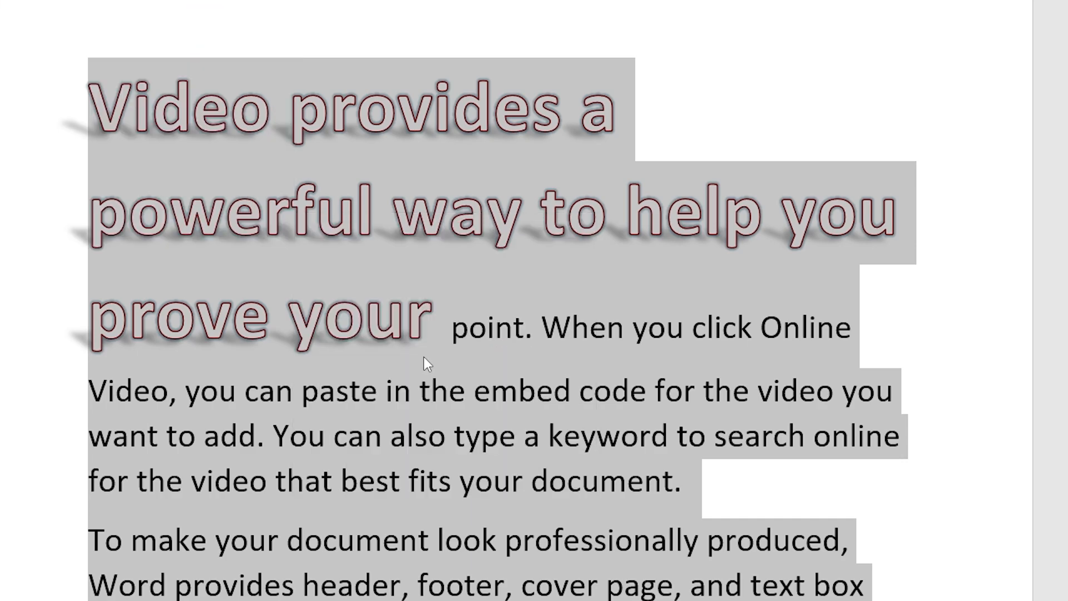
scroll(424, 362, down, 5)
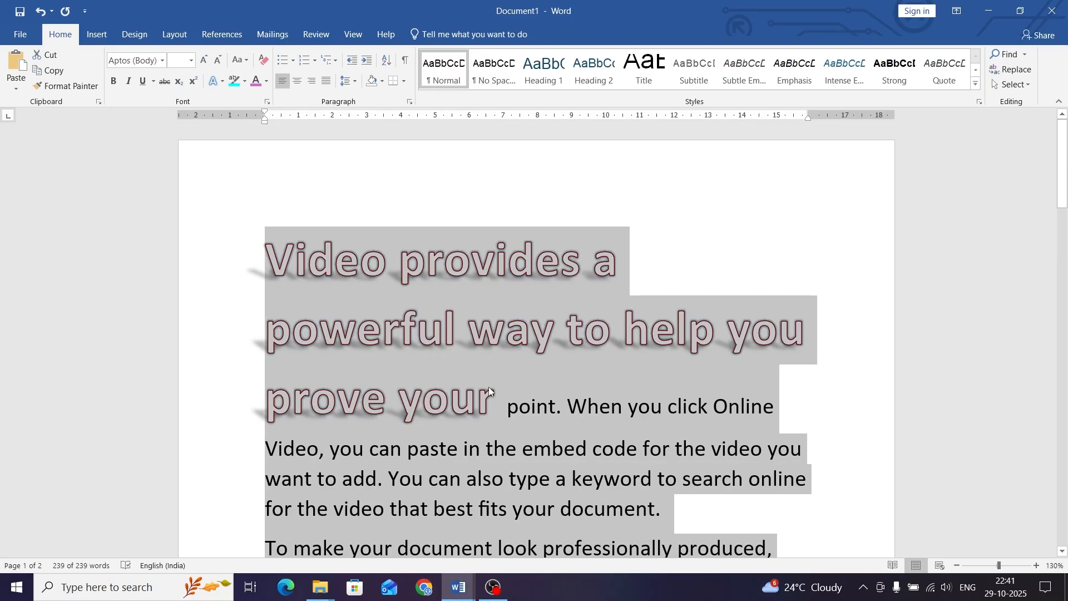
scroll(425, 362, down, 4)
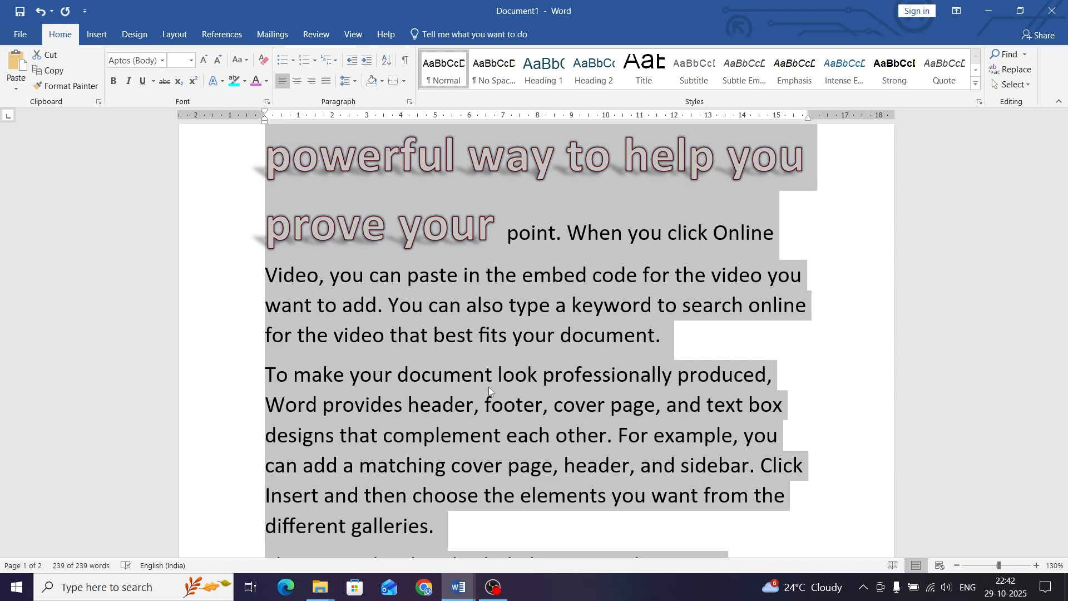
scroll(488, 388, down, 8)
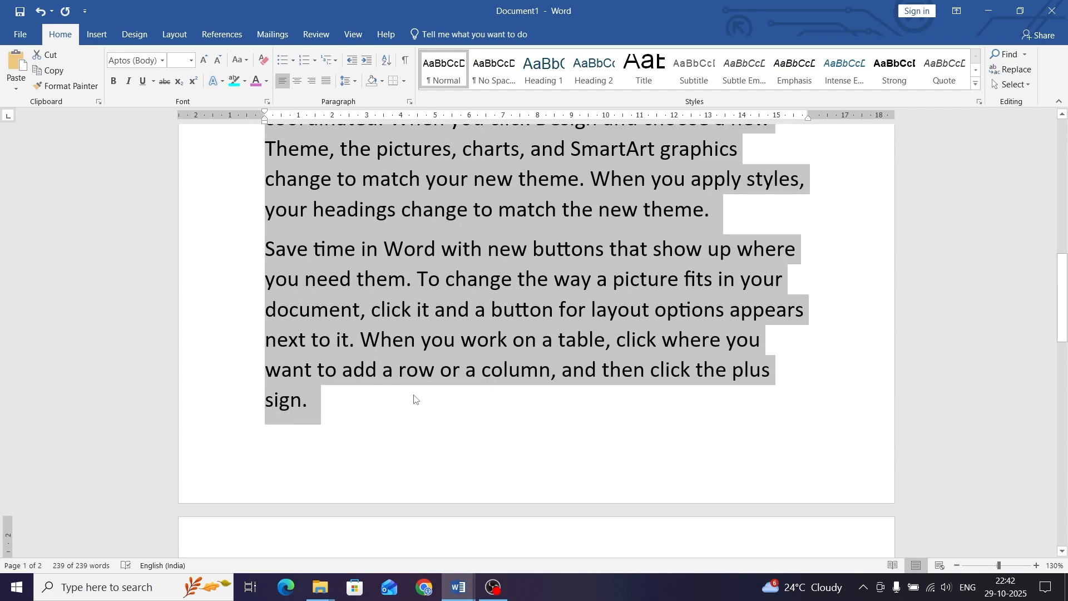
scroll(374, 410, down, 6)
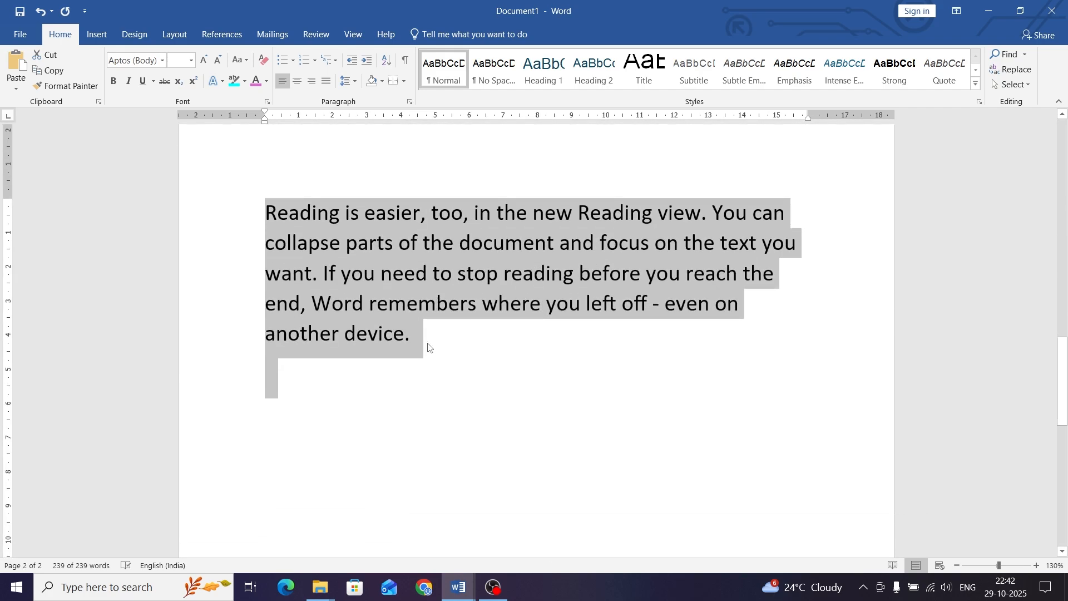
Step: Add a new final line reading 'fi ftt st ct' and select it
key(Right)
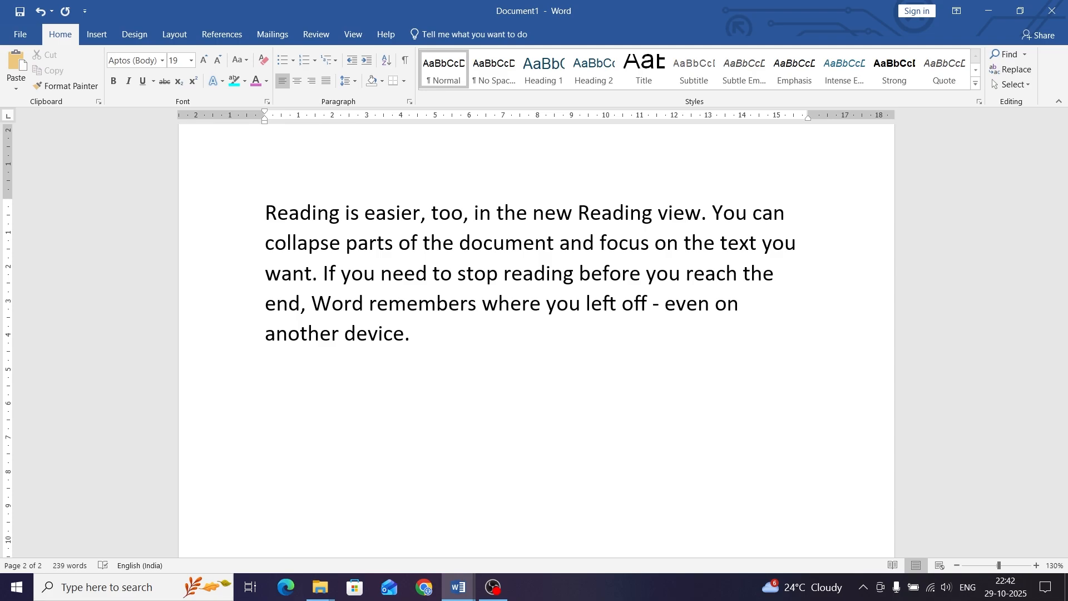
text(fii)
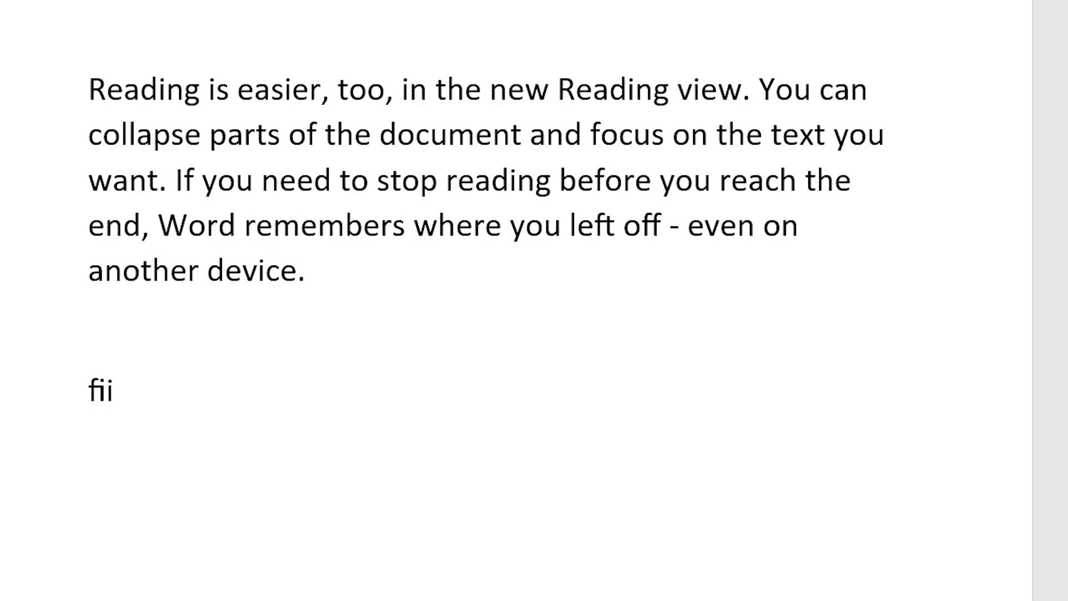
key(Return)
key(BackSpace)
key(BackSpace)
key(BackSpace)
key(BackSpace)
text(fi  ftt)
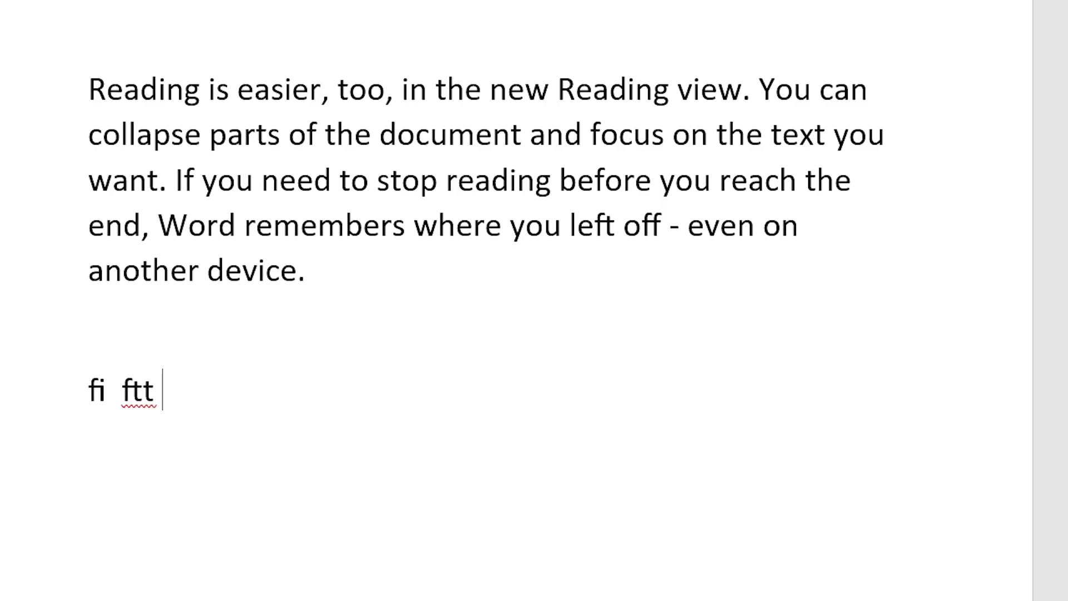
text( st ct)
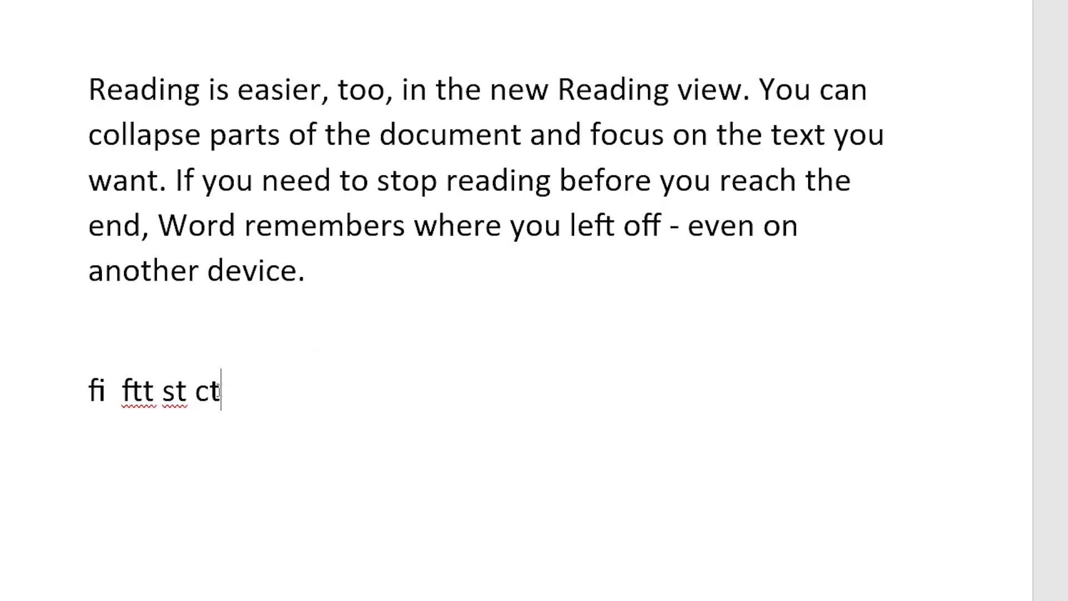
drag(244, 391, 95, 388)
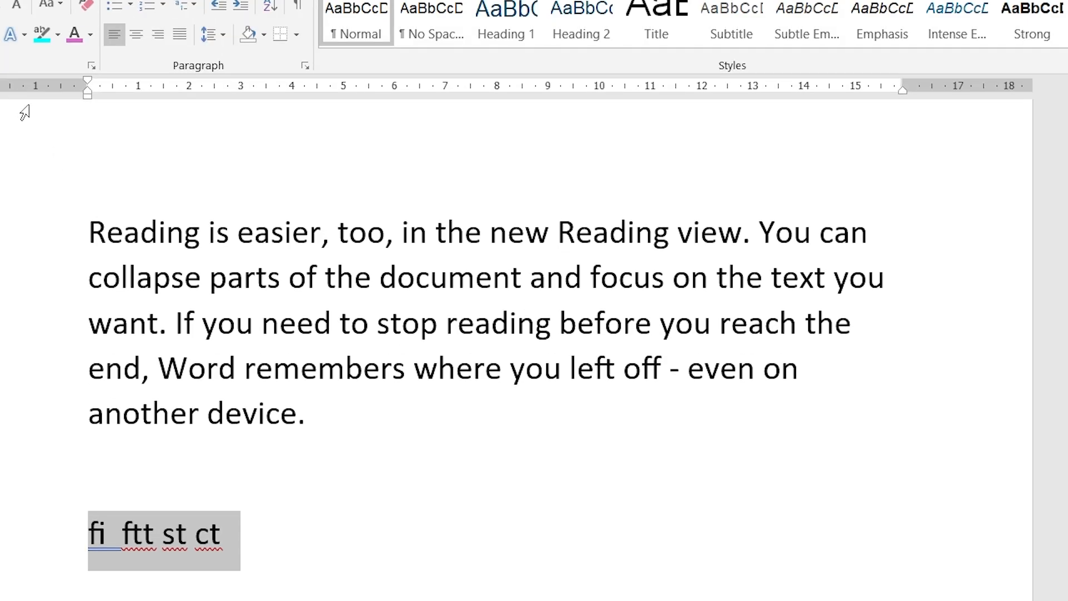
click(22, 35)
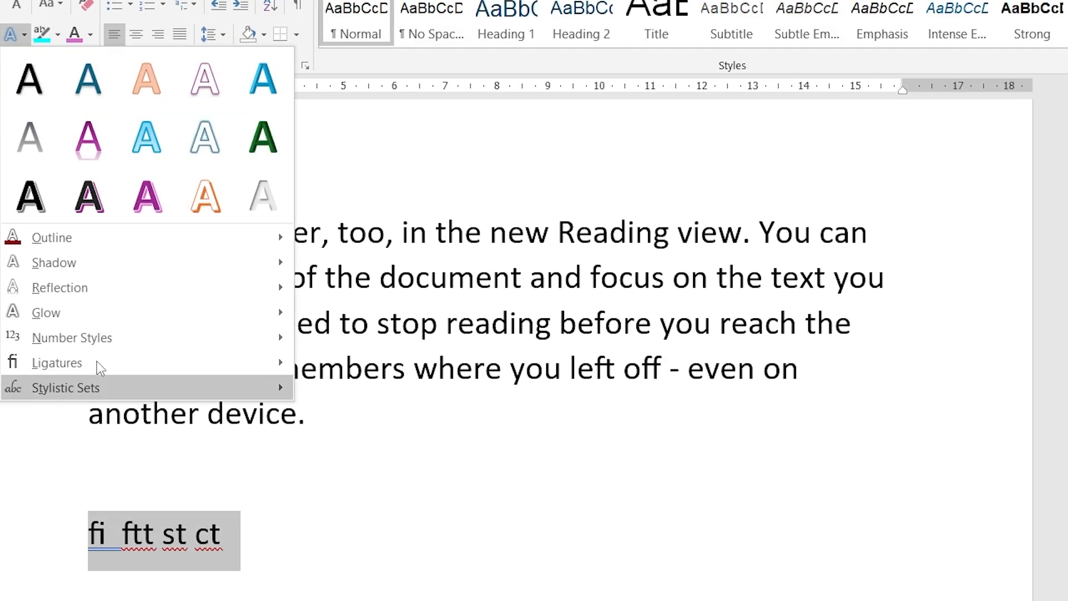
mouse_move(111, 362)
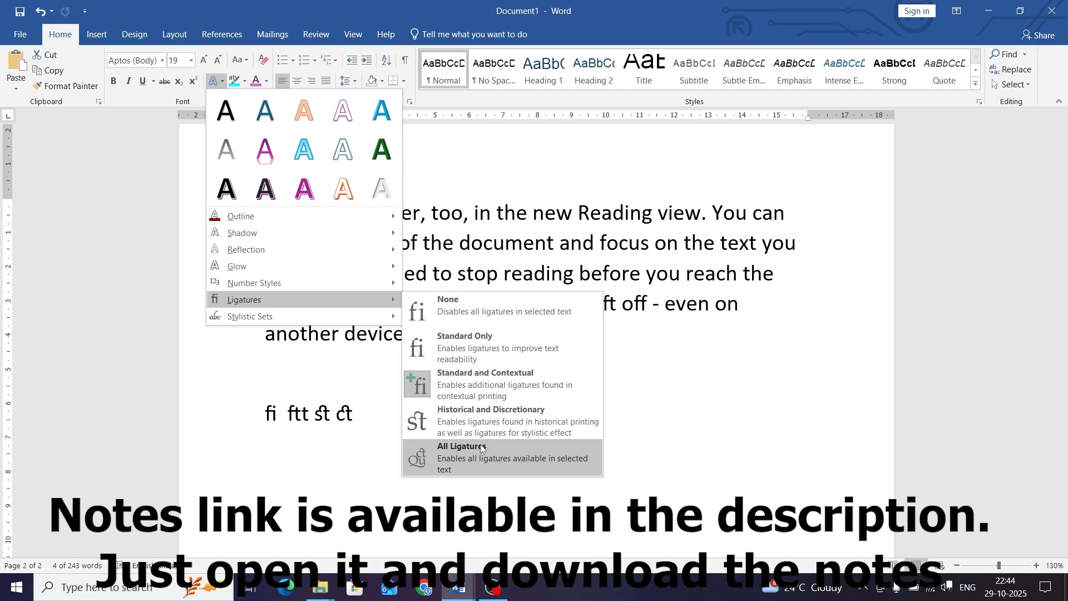
click(681, 377)
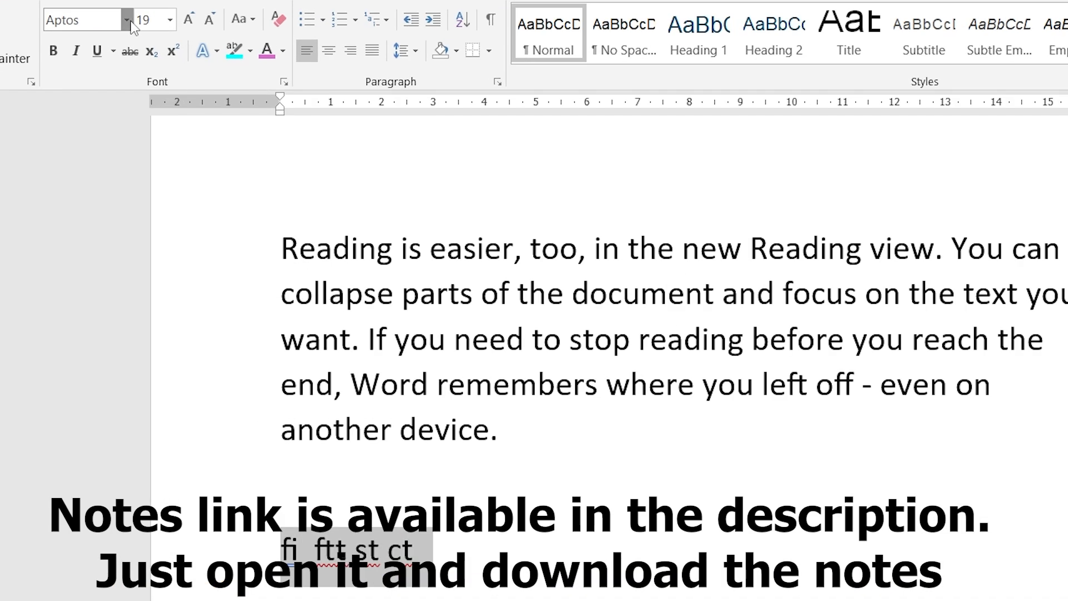
Step: Set the selected 'fi ftt st ct' line in the Helix font, leaving text effects unchanged
click(162, 60)
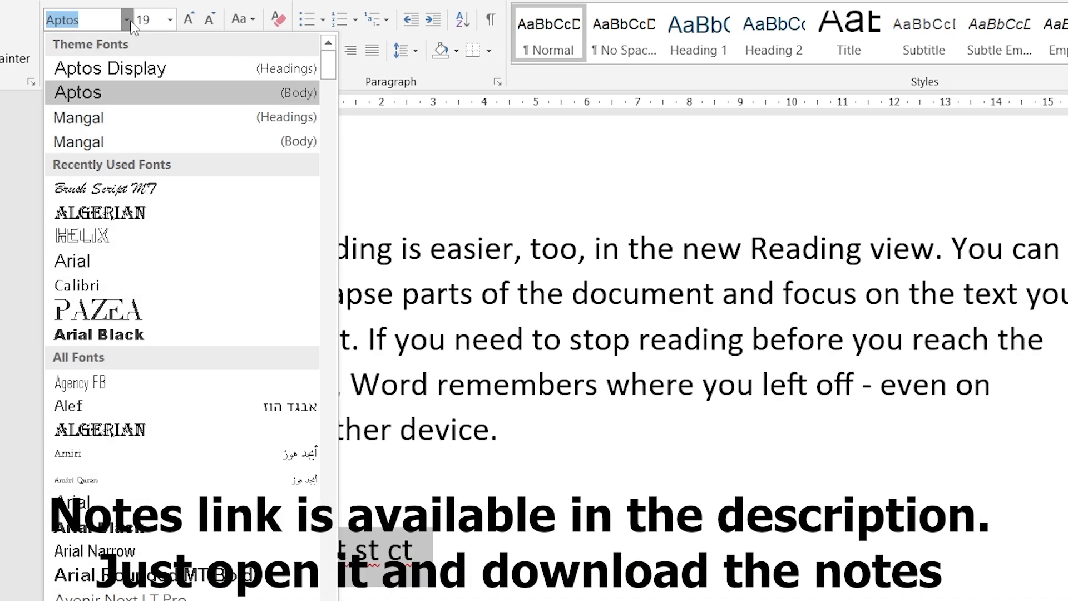
click(95, 236)
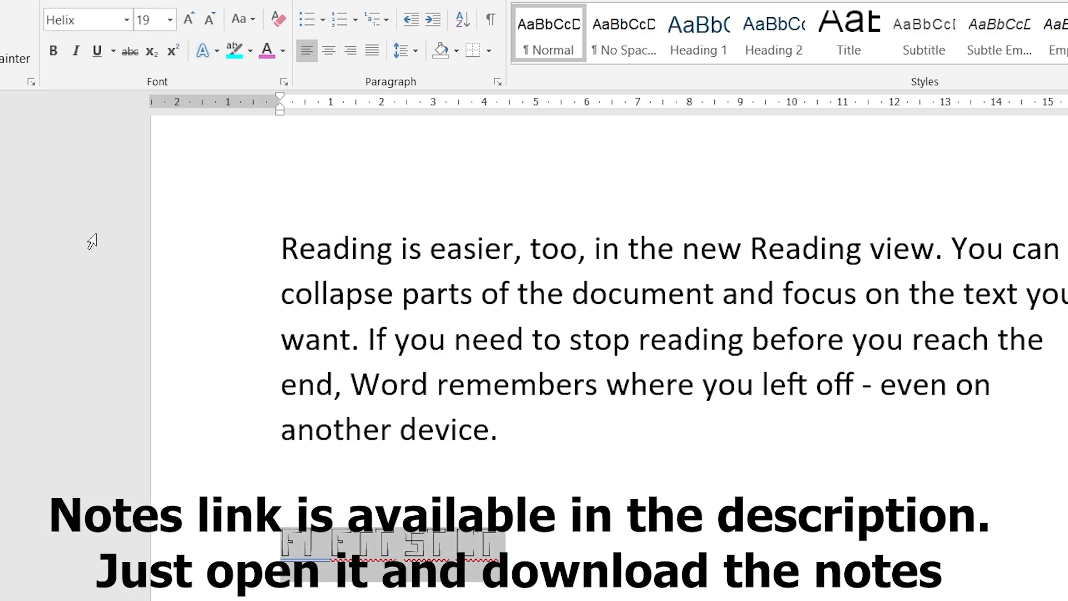
click(215, 49)
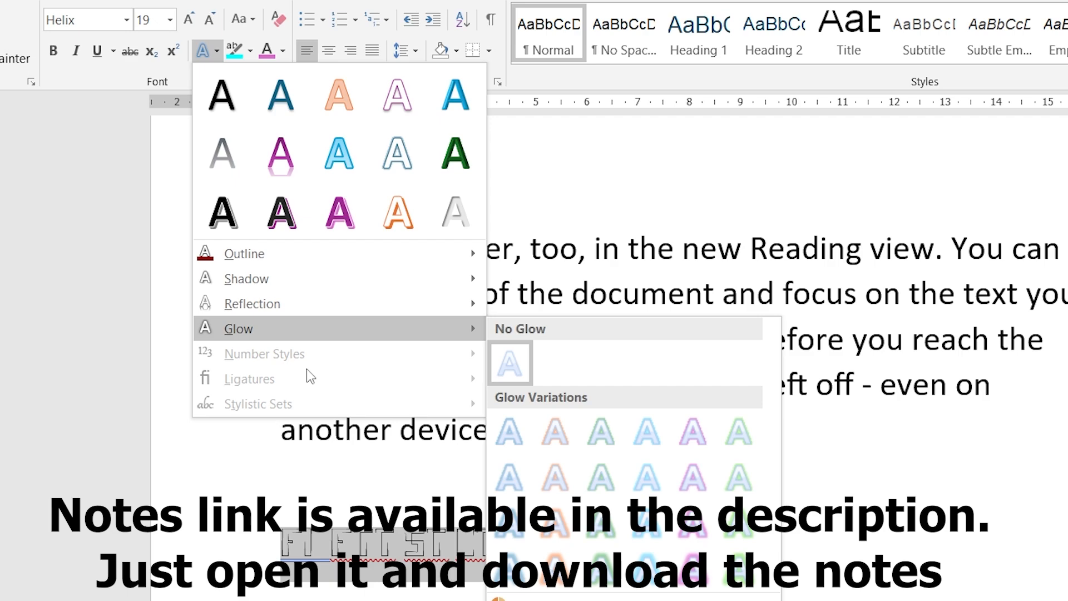
click(973, 330)
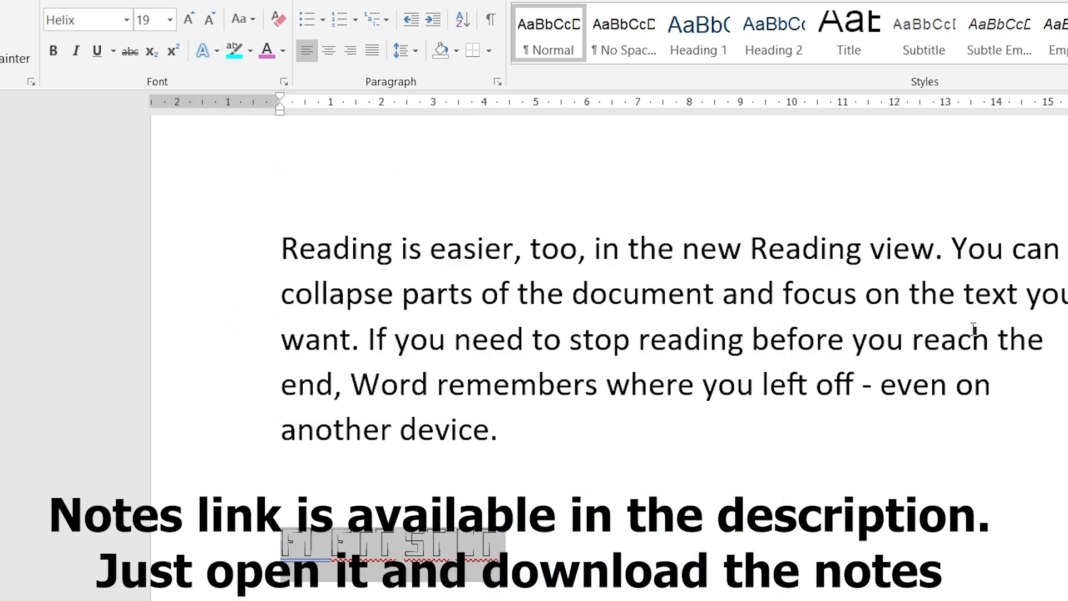